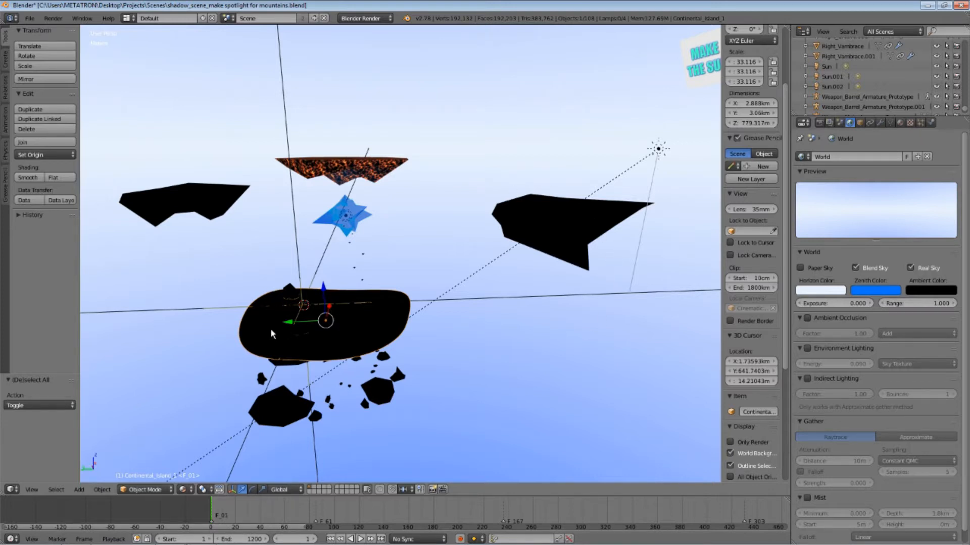
# Examine the unlit floating-island scene from outside, up close and through the camera.
pyautogui.moveTo(257, 327); pyautogui.dragTo(269, 338, button='middle')
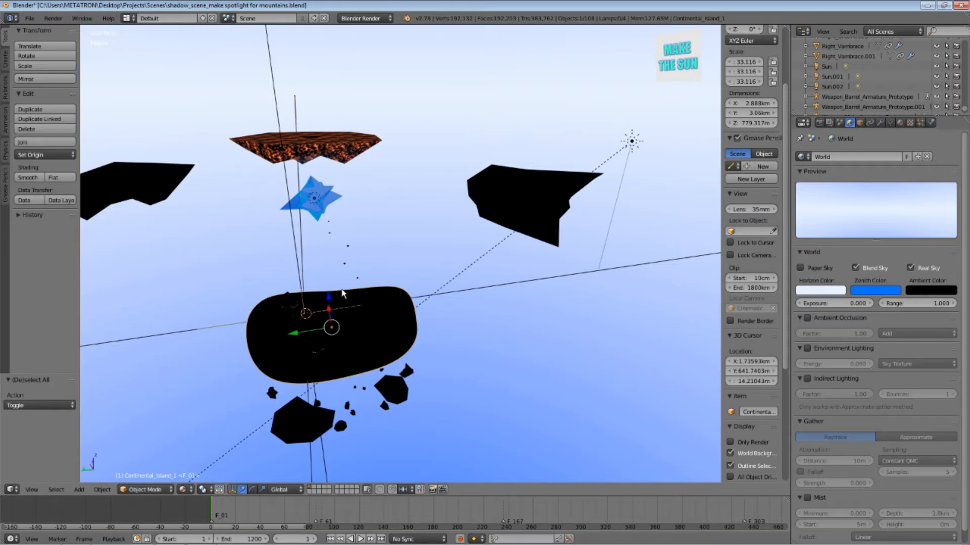
pyautogui.scroll(2, 310, 348)
pyautogui.moveTo(310, 350); pyautogui.dragTo(399, 331, button='middle')
pyautogui.scroll(3, 378, 314)
pyautogui.scroll(3, 400, 328)
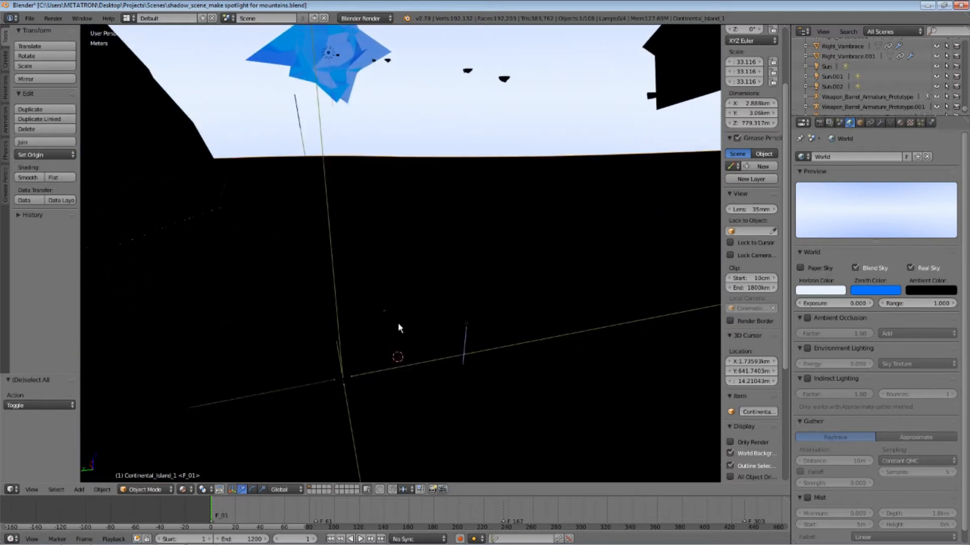
pyautogui.press('KP_0')
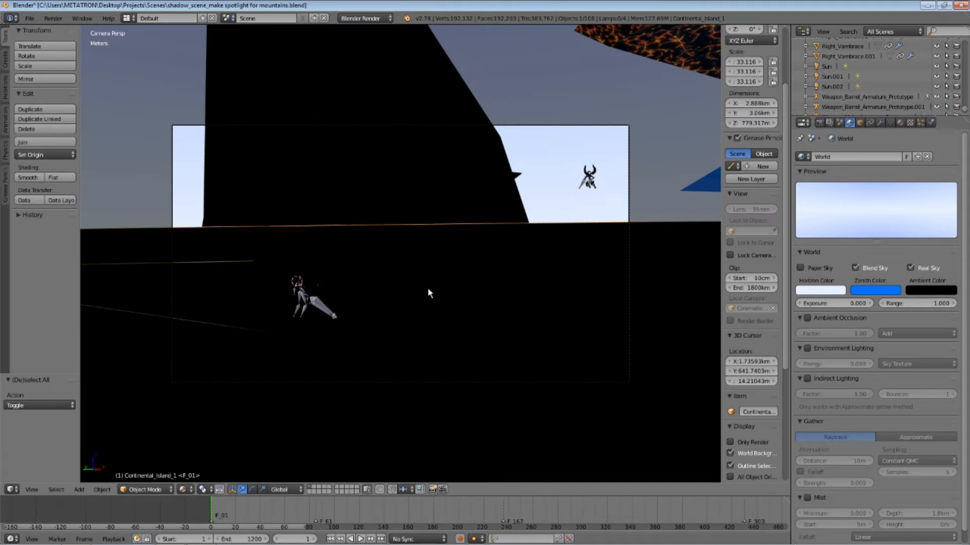
pyautogui.press('KP_0')
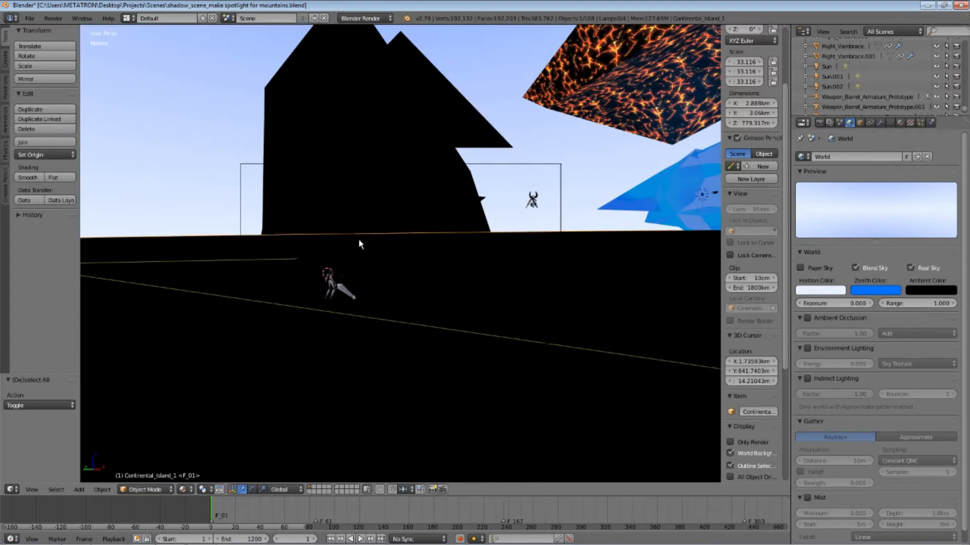
pyautogui.moveTo(301, 212); pyautogui.dragTo(340, 232, button='middle')
pyautogui.scroll(-14, 515, 231)
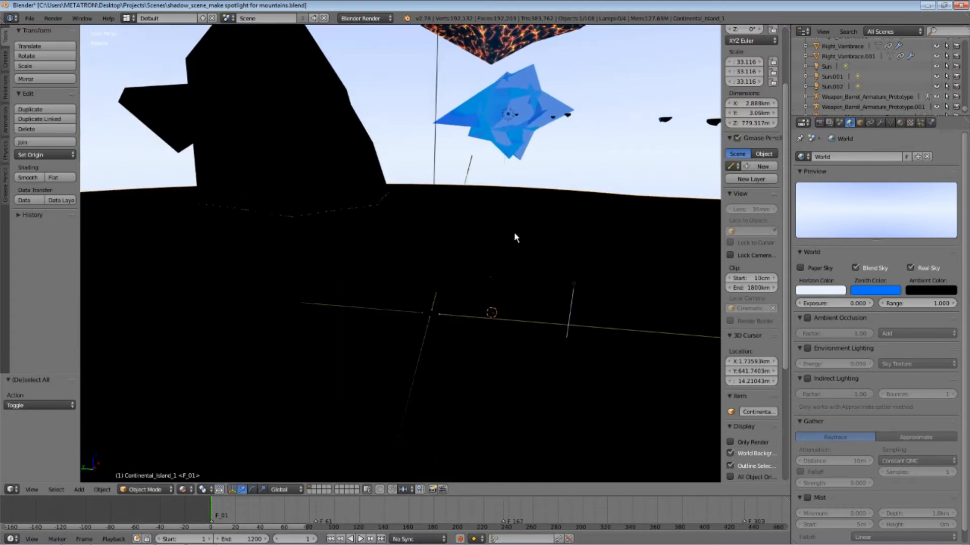
pyautogui.scroll(-10, 514, 238)
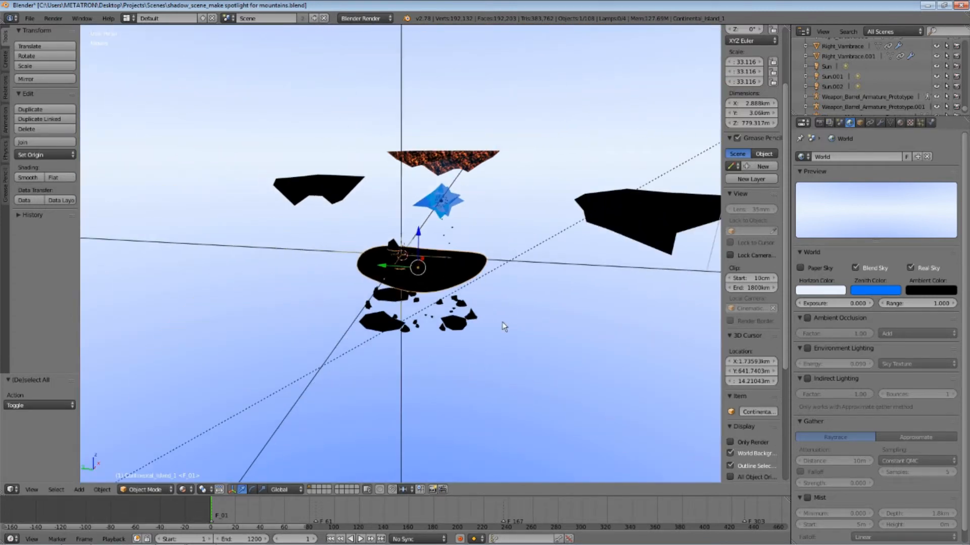
pyautogui.moveTo(576, 286); pyautogui.dragTo(493, 328, button='middle')
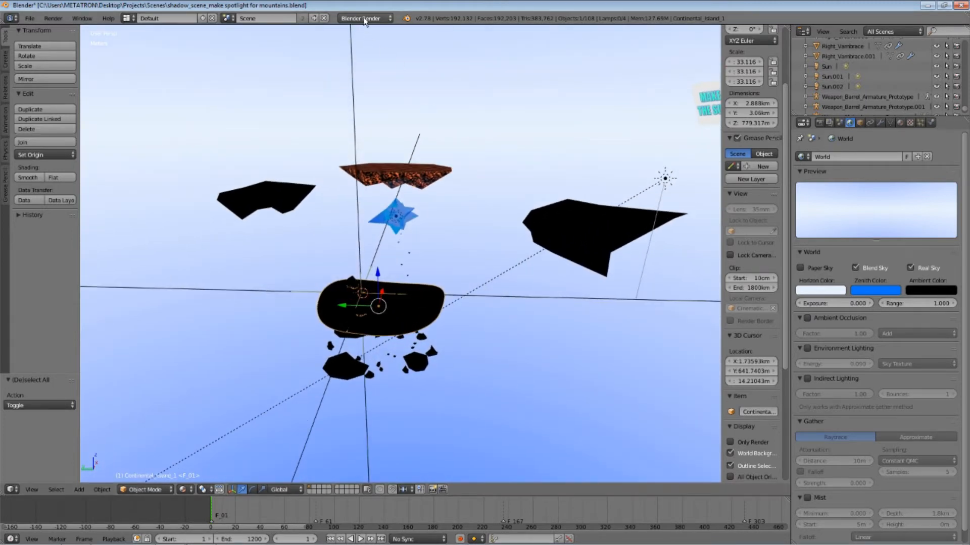
# Enable Ambient Occlusion, Environment Lighting and Indirect Lighting for the World.
pyautogui.click(807, 319)
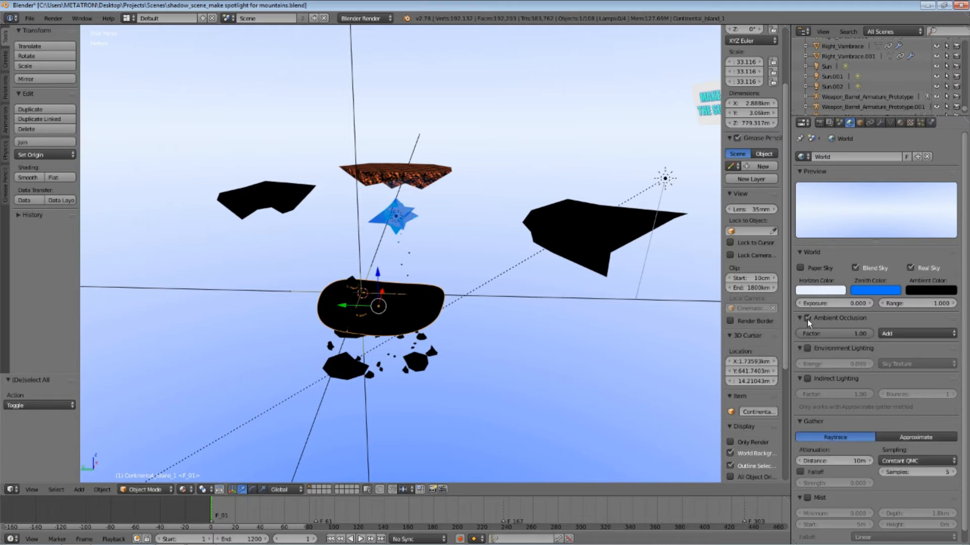
pyautogui.click(808, 349)
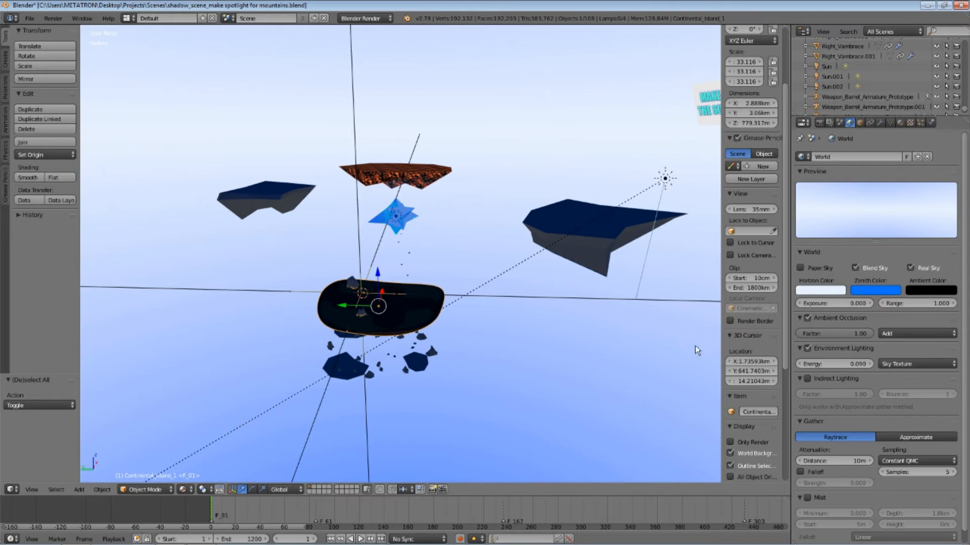
pyautogui.click(807, 379)
pyautogui.moveTo(513, 384); pyautogui.dragTo(515, 362, button='middle')
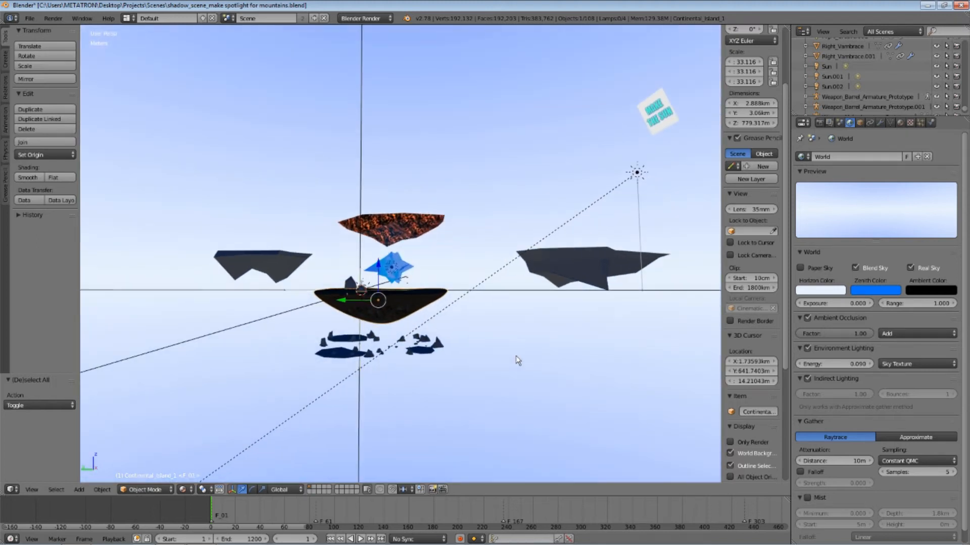
pyautogui.moveTo(609, 362); pyautogui.dragTo(588, 363, button='middle')
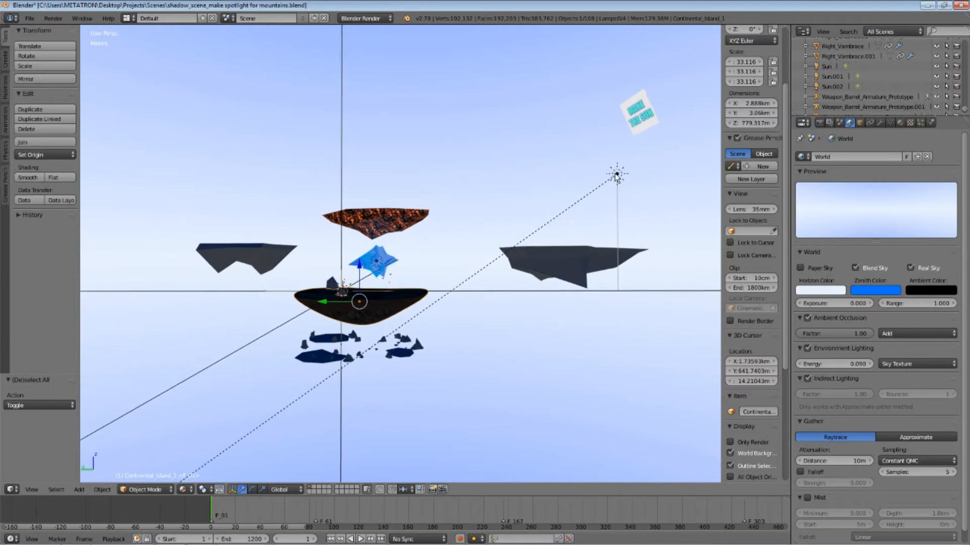
# Select the Sun lamp and turn on its Specular lighting in the lamp settings.
pyautogui.click(826, 66)
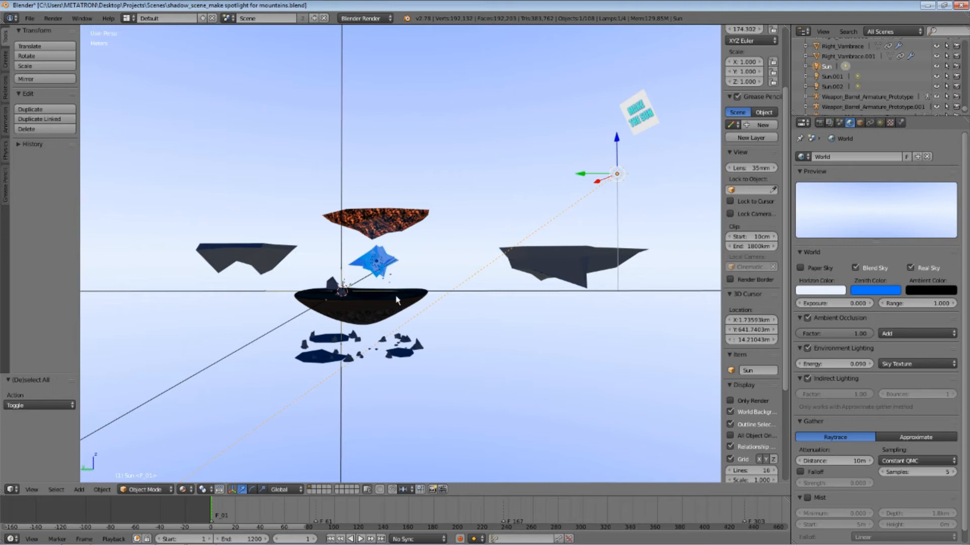
pyautogui.moveTo(580, 232); pyautogui.dragTo(576, 239, button='middle')
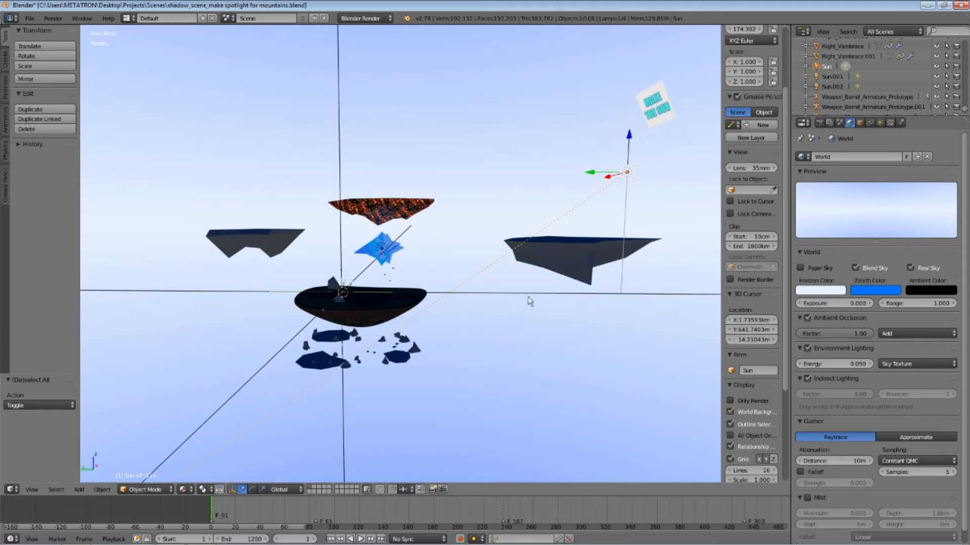
pyautogui.moveTo(599, 245); pyautogui.dragTo(534, 272, button='middle')
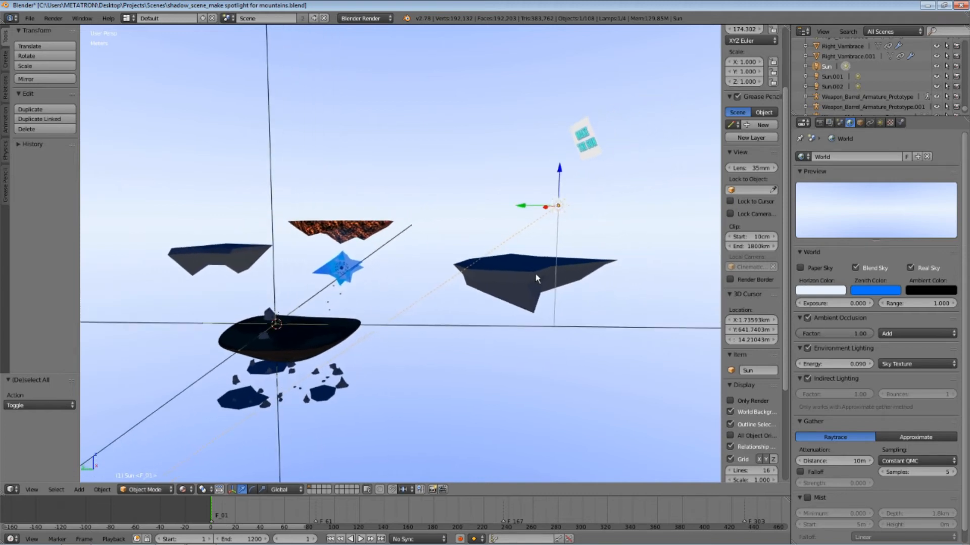
pyautogui.click(880, 124)
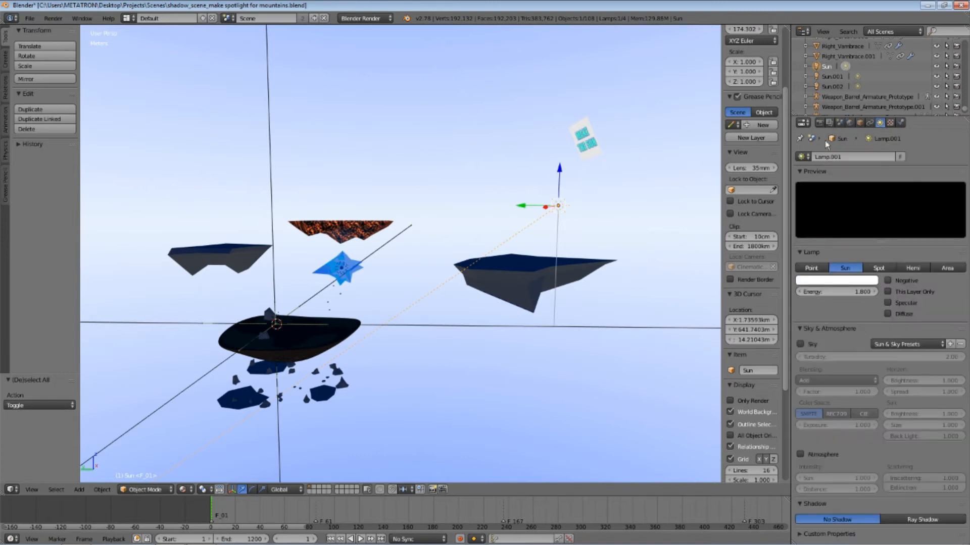
pyautogui.scroll(2, 565, 246)
pyautogui.moveTo(566, 245); pyautogui.dragTo(518, 334, button='middle')
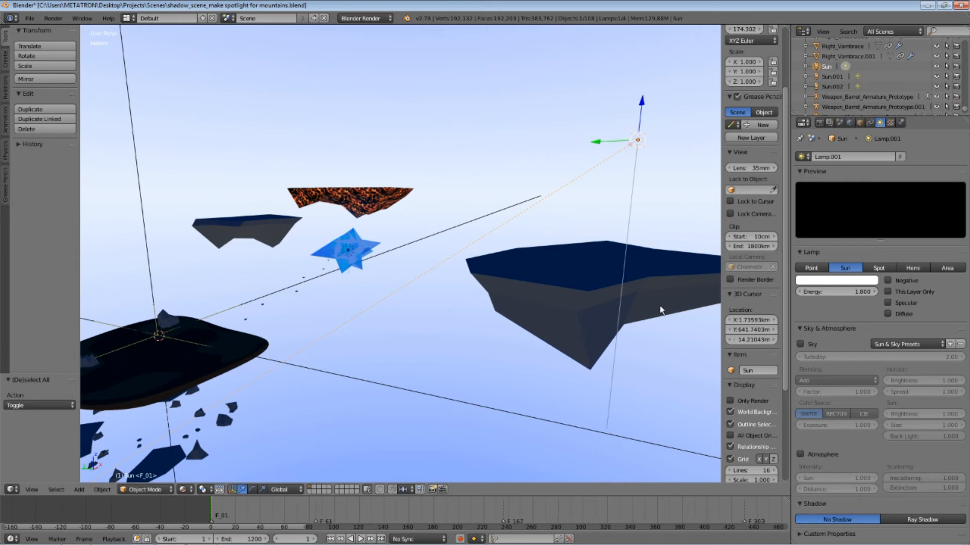
pyautogui.click(888, 303)
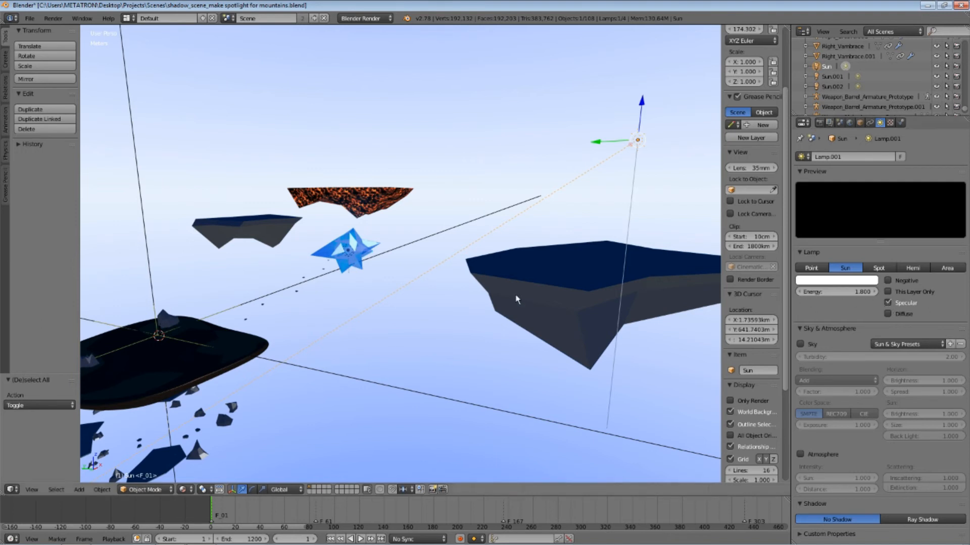
# Turn on Diffuse lighting for the Sun lamp and look over the lit islands.
pyautogui.moveTo(343, 327); pyautogui.dragTo(309, 346, button='middle')
pyautogui.scroll(-5, 452, 336)
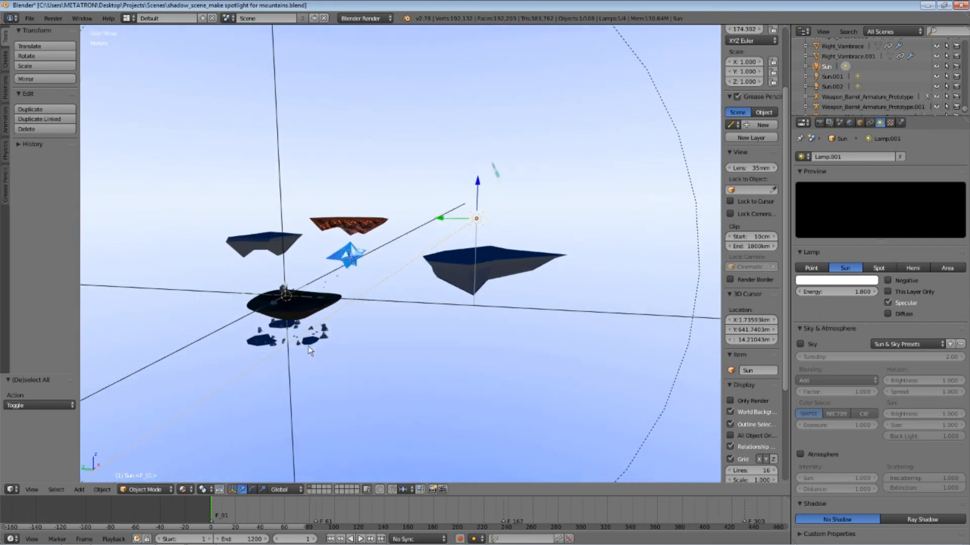
pyautogui.scroll(4, 380, 329)
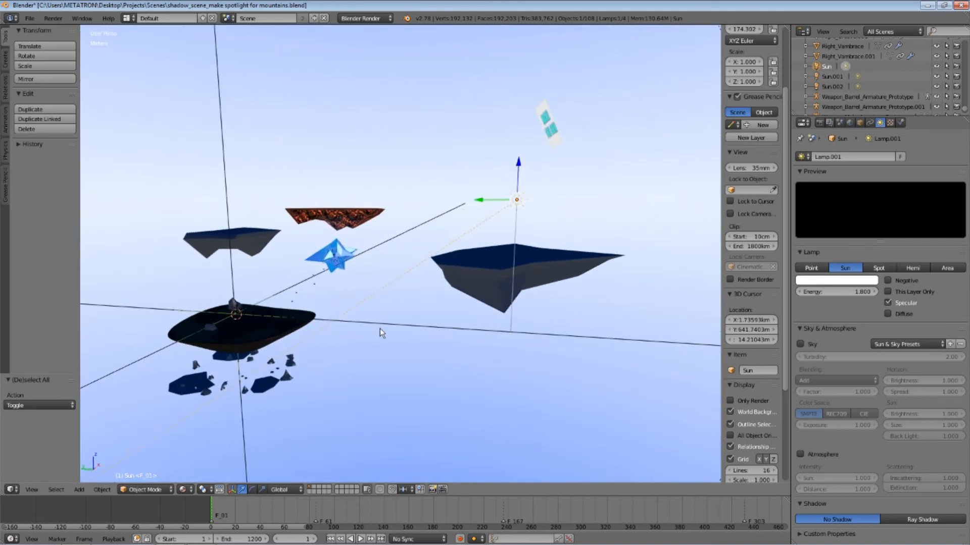
pyautogui.click(887, 314)
pyautogui.moveTo(392, 314); pyautogui.dragTo(495, 277, button='middle')
pyautogui.scroll(2, 388, 338)
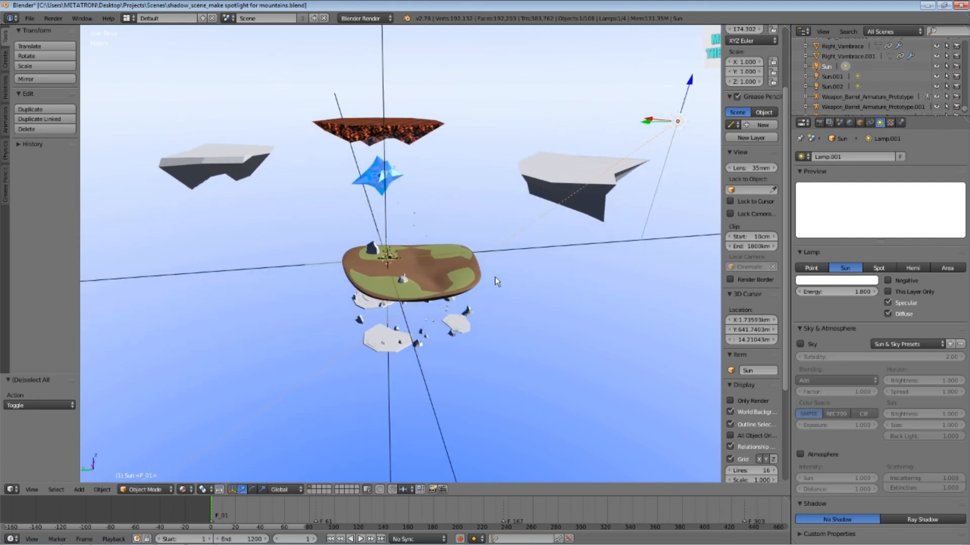
pyautogui.scroll(5, 422, 269)
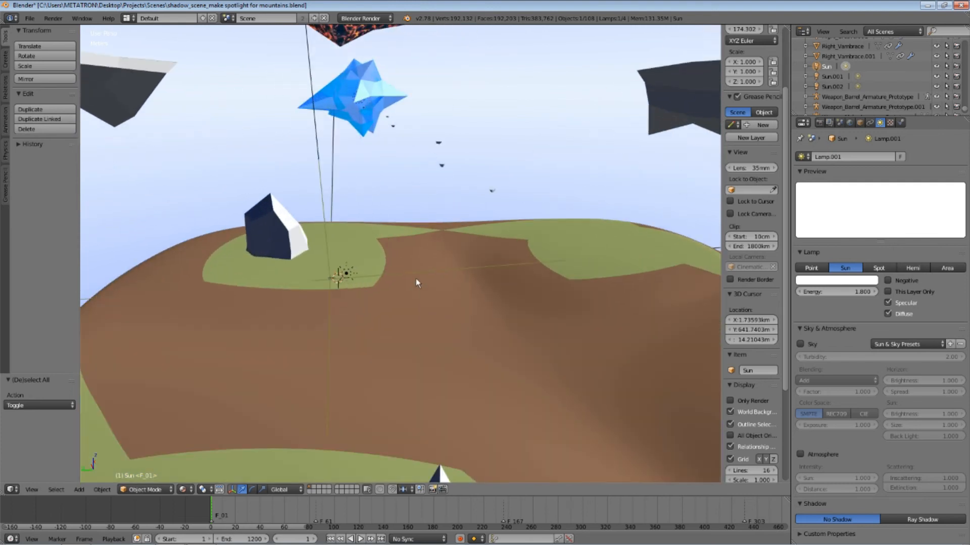
# Inspect the lit ground through the camera, and examine the cube and the selected red character armature up close.
pyautogui.press('KP_0')
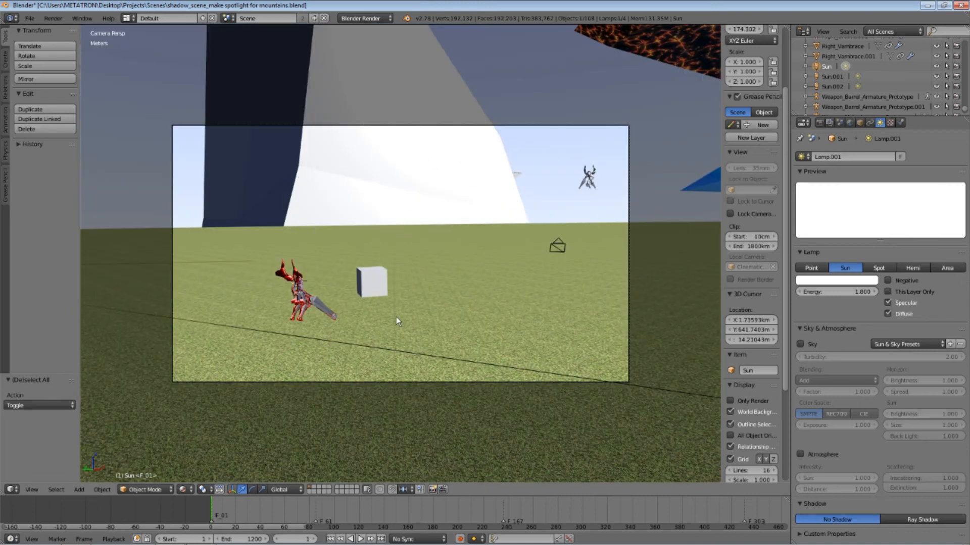
pyautogui.press('KP_0')
pyautogui.moveTo(242, 299); pyautogui.dragTo(485, 317, button='middle')
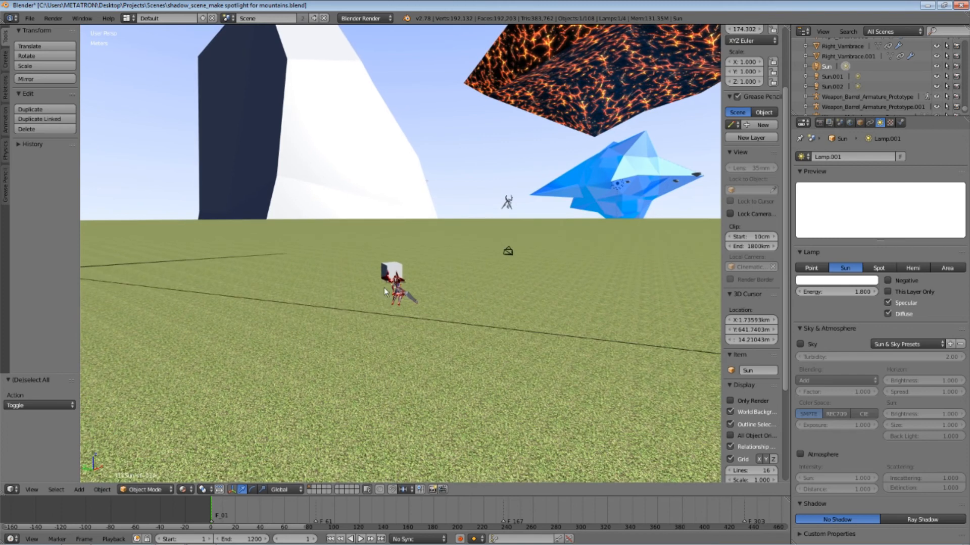
pyautogui.rightClick(399, 292)
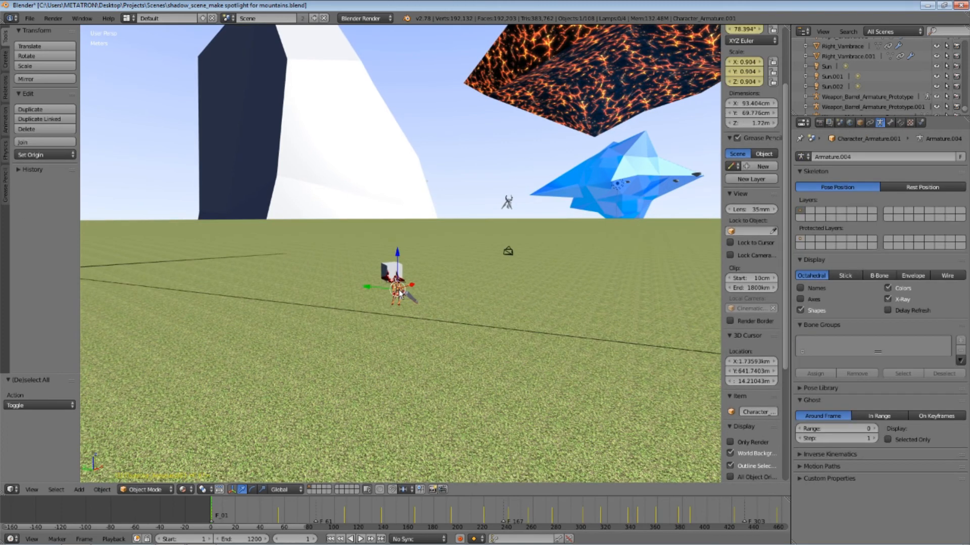
pyautogui.press('KP_Decimal')
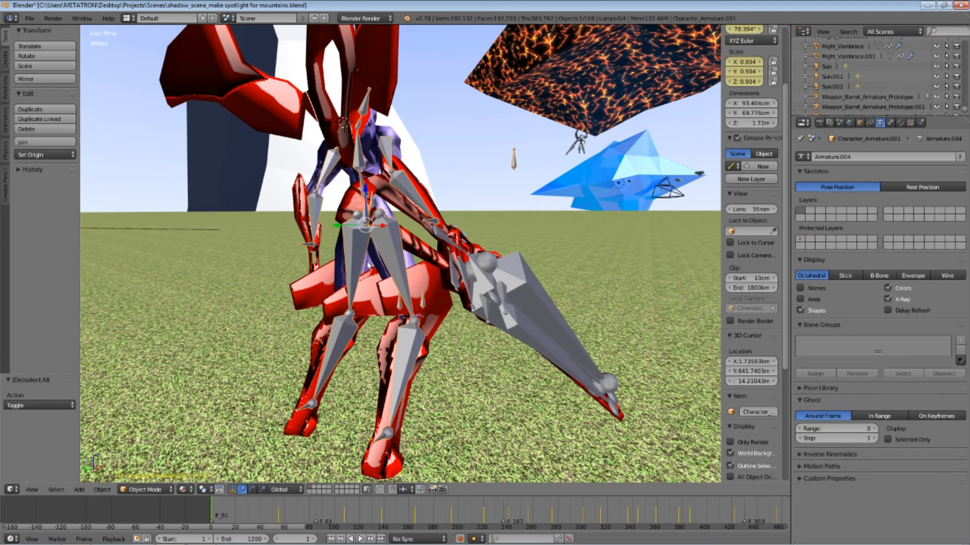
pyautogui.scroll(-3, 402, 291)
pyautogui.scroll(-4, 404, 292)
pyautogui.moveTo(377, 328); pyautogui.dragTo(401, 309, button='middle')
pyautogui.scroll(2, 401, 309)
pyautogui.keyDown('shift'); pyautogui.moveTo(203, 317); pyautogui.dragTo(487, 404, button='middle'); pyautogui.keyUp('shift')
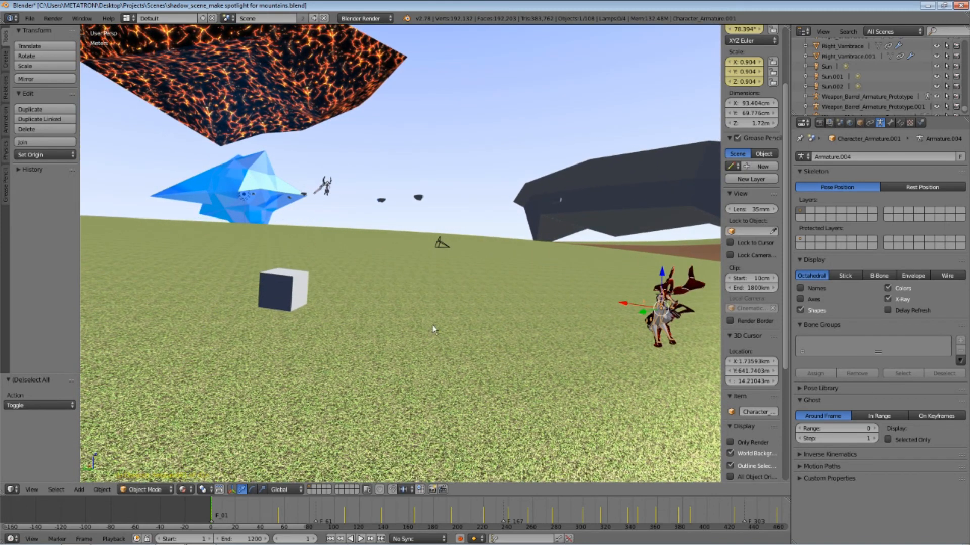